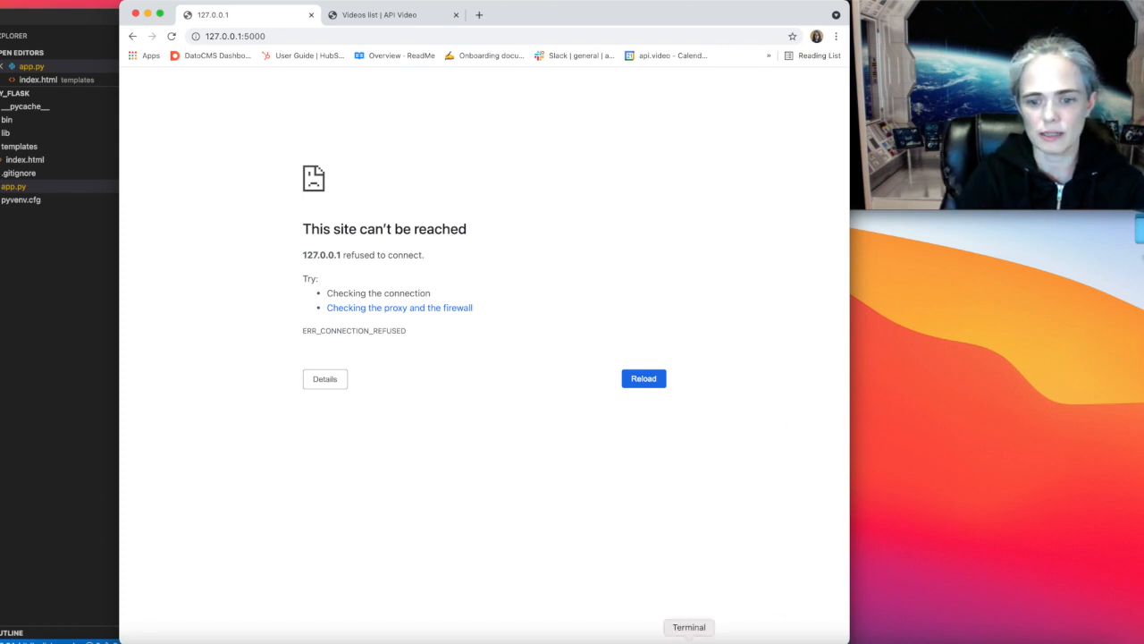
Run 'flask run' in Terminal to restart the local development server.
click(688, 630)
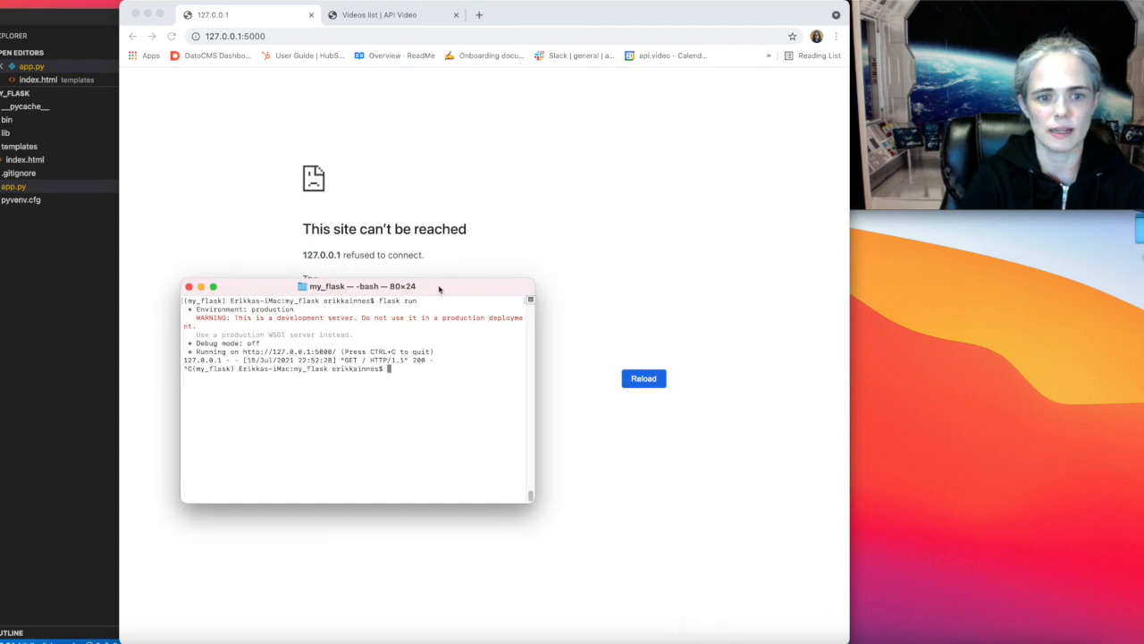
drag(442, 287, 547, 275)
text(flask run)
key(Return)
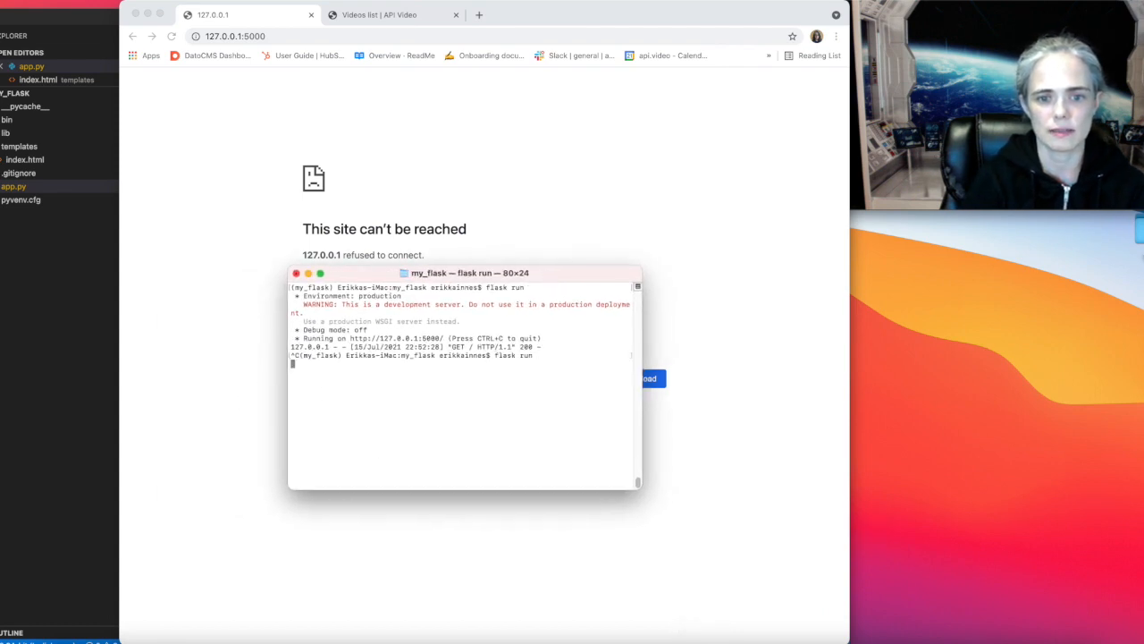
Reload 127.0.0.1:5000 in Chrome so the File Upload page loads.
click(483, 125)
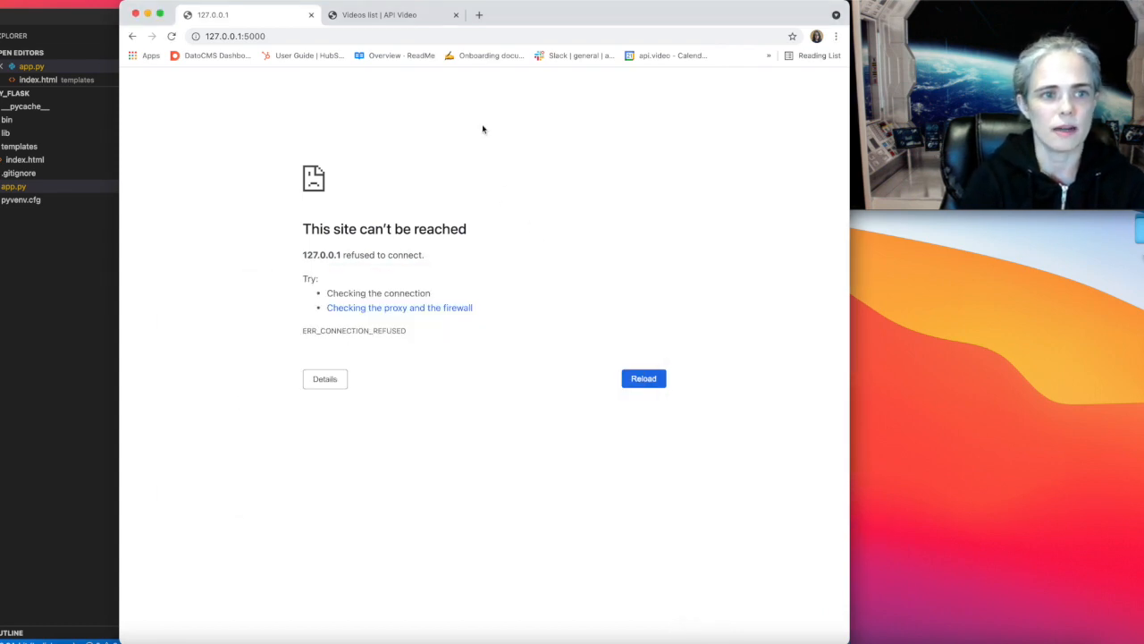
click(366, 38)
key(Return)
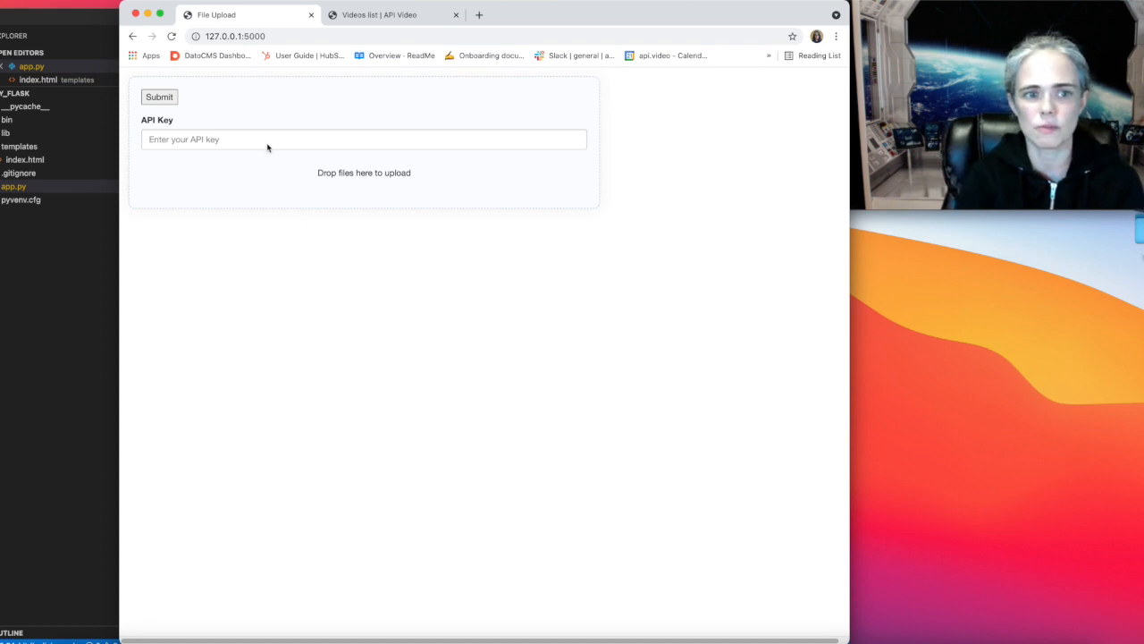
Fill the API Key field with the saved long API key from autofill.
click(267, 143)
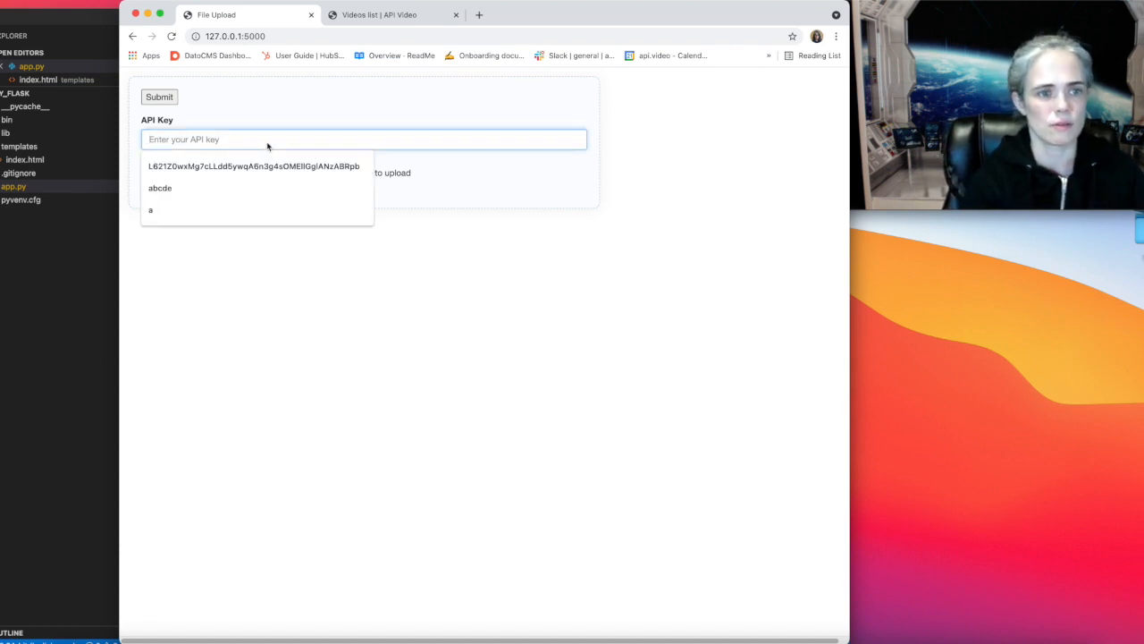
click(269, 165)
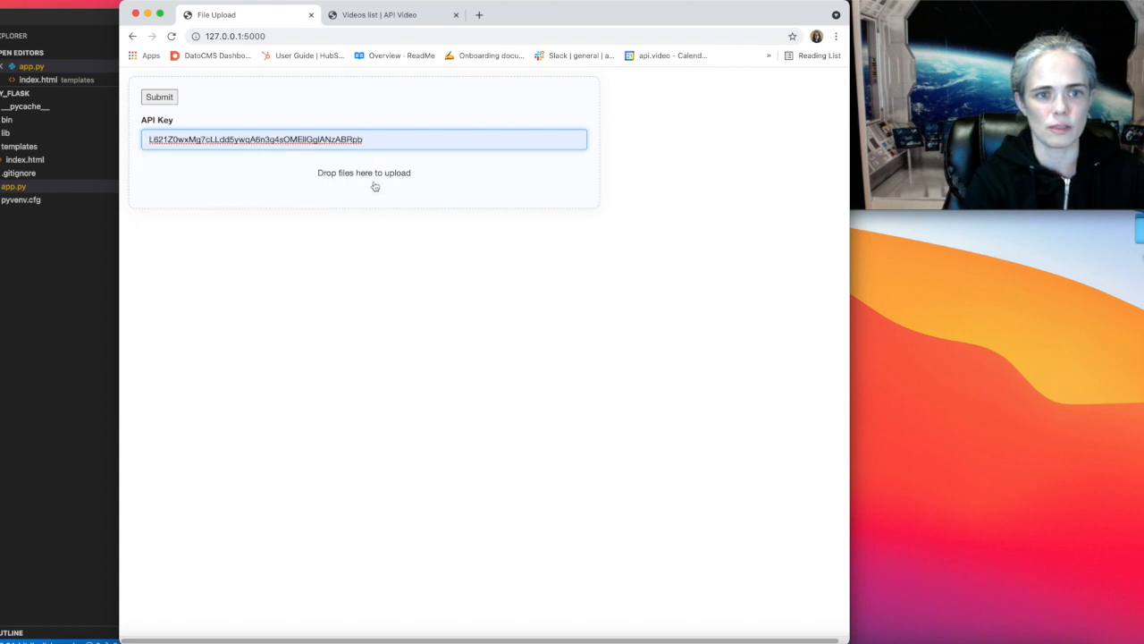
Start choosing videos from the drop zone, selecting sample-mov-file.mov in the file dialog.
click(369, 179)
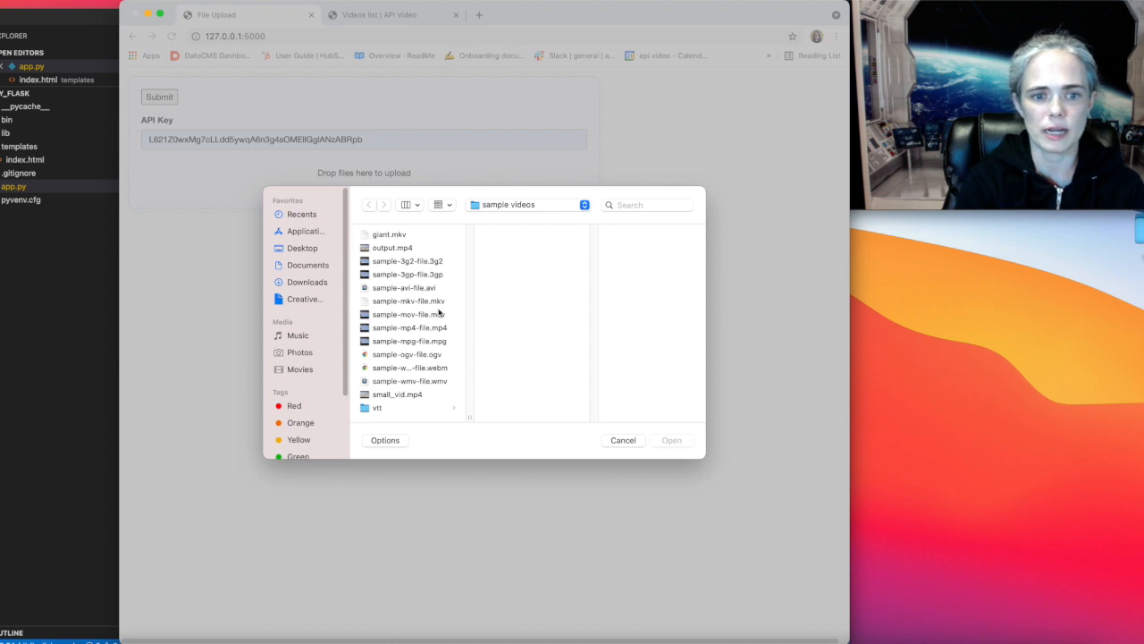
click(414, 315)
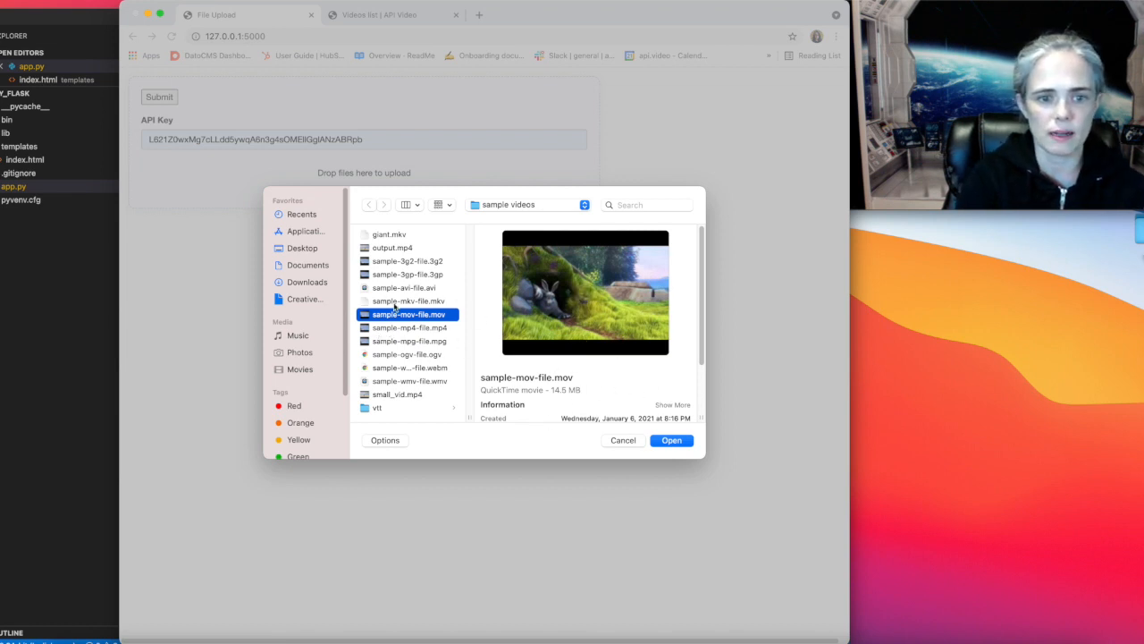
Select small_vid.mp4, sample-mov-file.mov and sample-3gp-file.3gp and confirm them for upload.
click(404, 393)
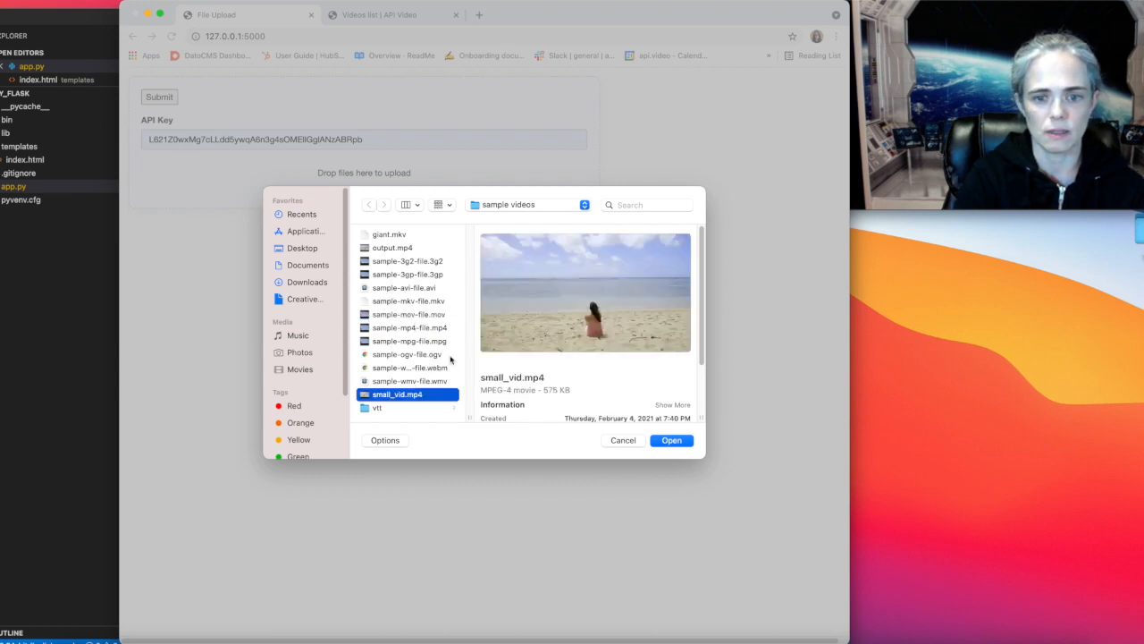
super+click(413, 314)
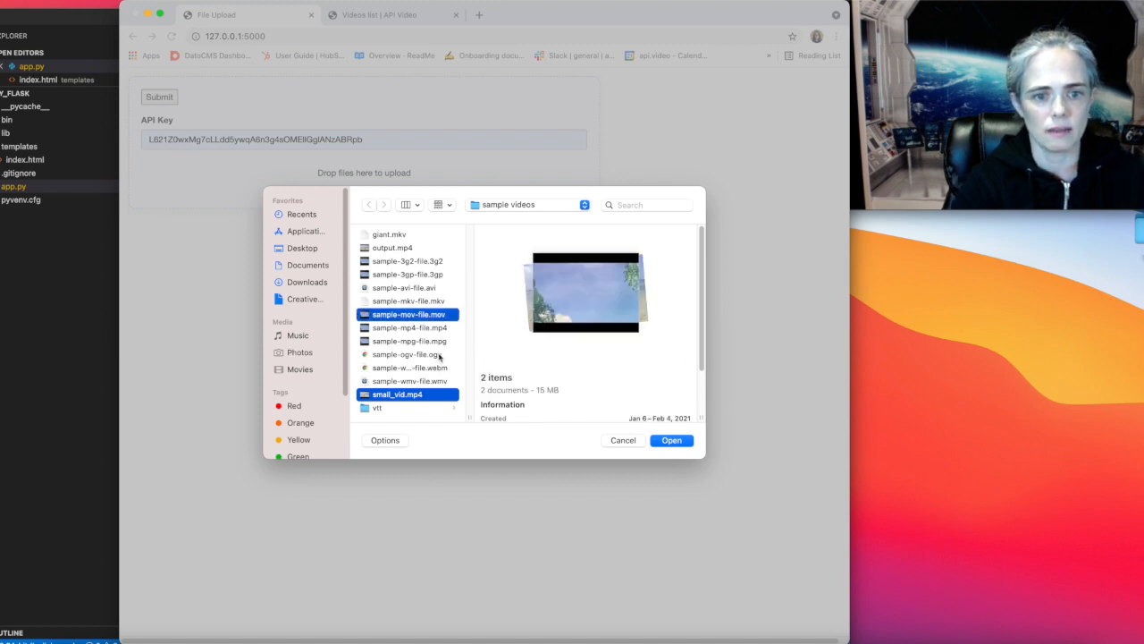
super+click(406, 274)
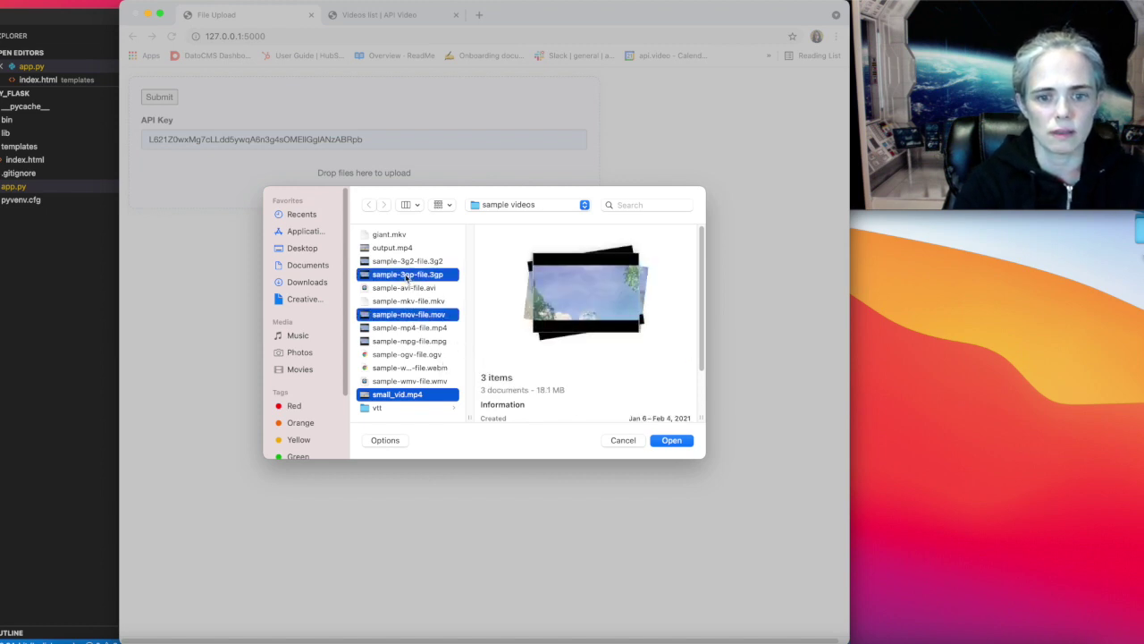
click(672, 440)
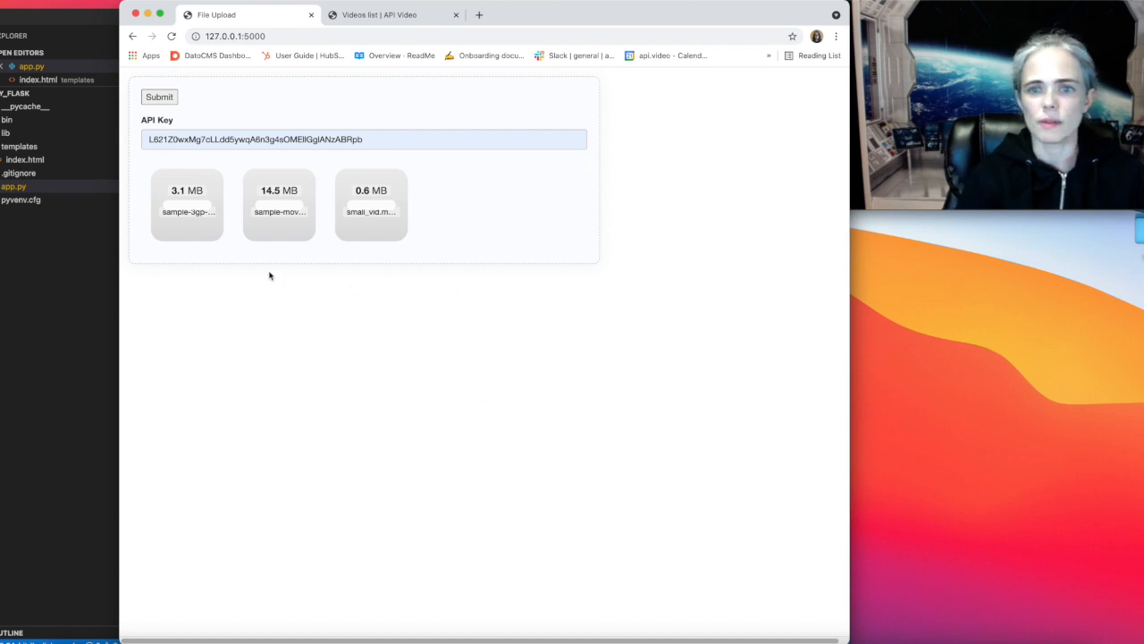
Submit the three queued videos, check the POST in the server log, and switch to the api.video videos list.
click(161, 99)
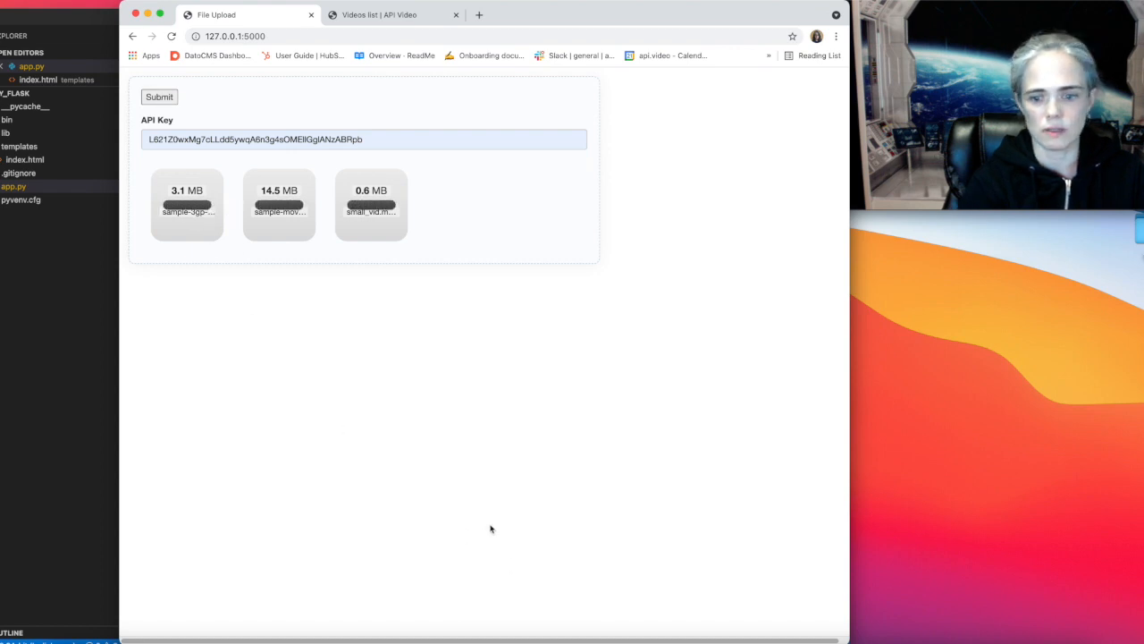
click(689, 640)
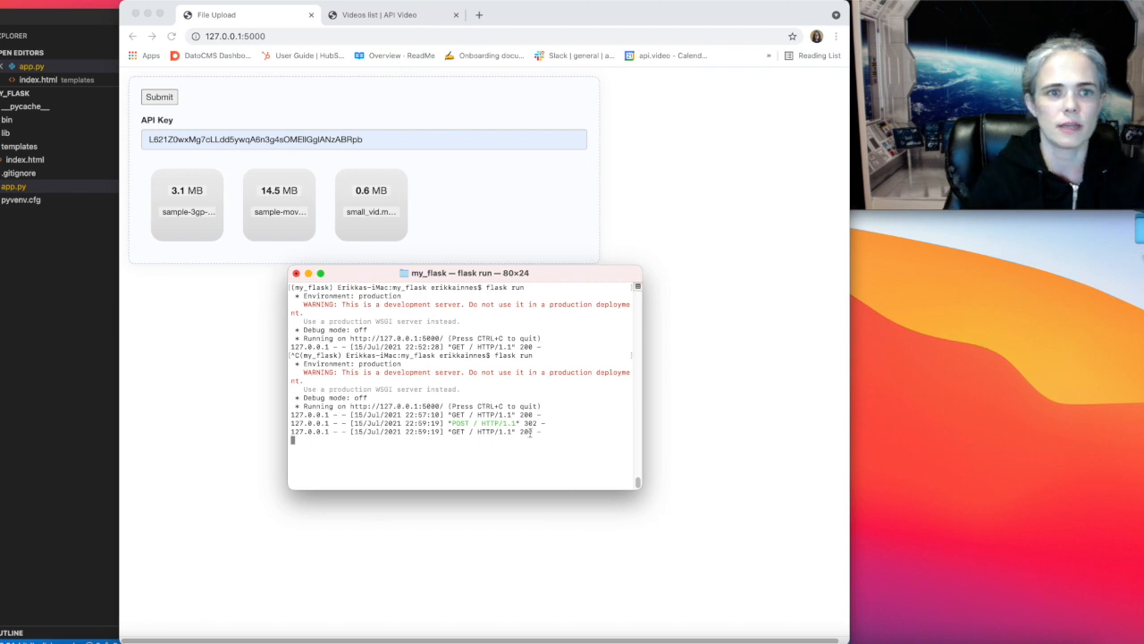
click(398, 18)
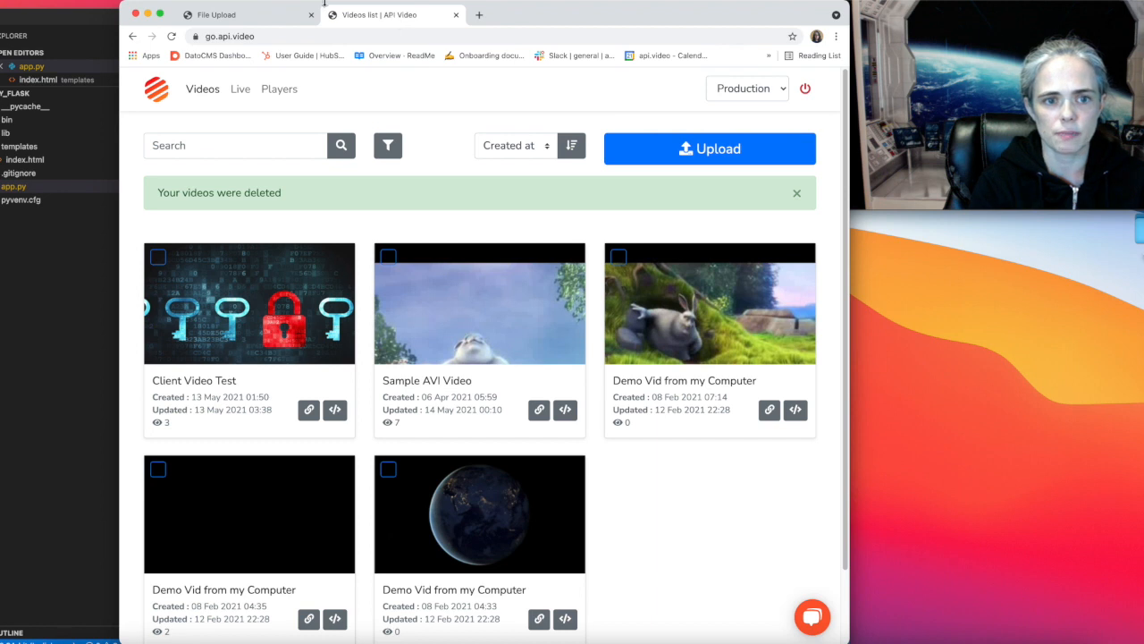
Refresh the api.video videos list to show the three uploads, then return to VS Code.
click(171, 37)
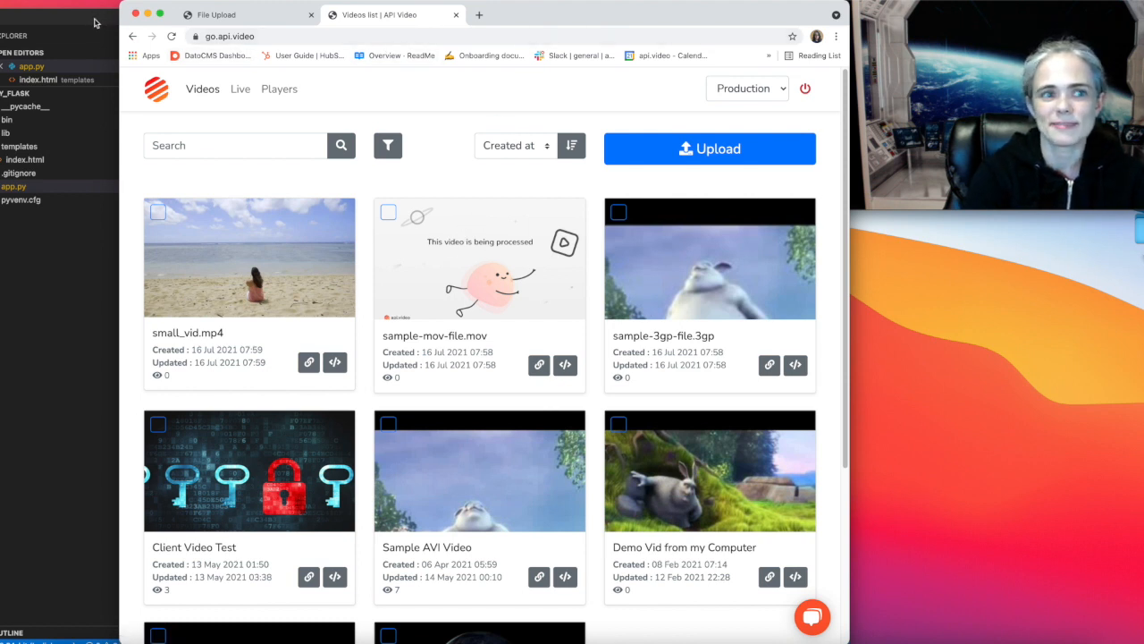
click(93, 22)
mouse_move(81, 93)
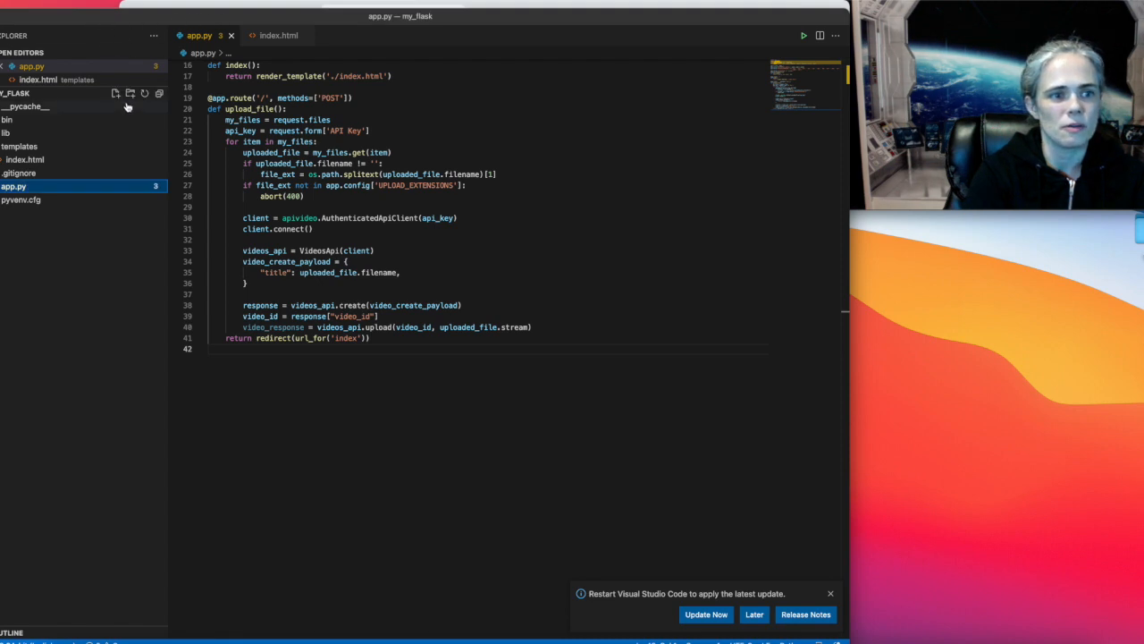
drag(144, 15, 141, 7)
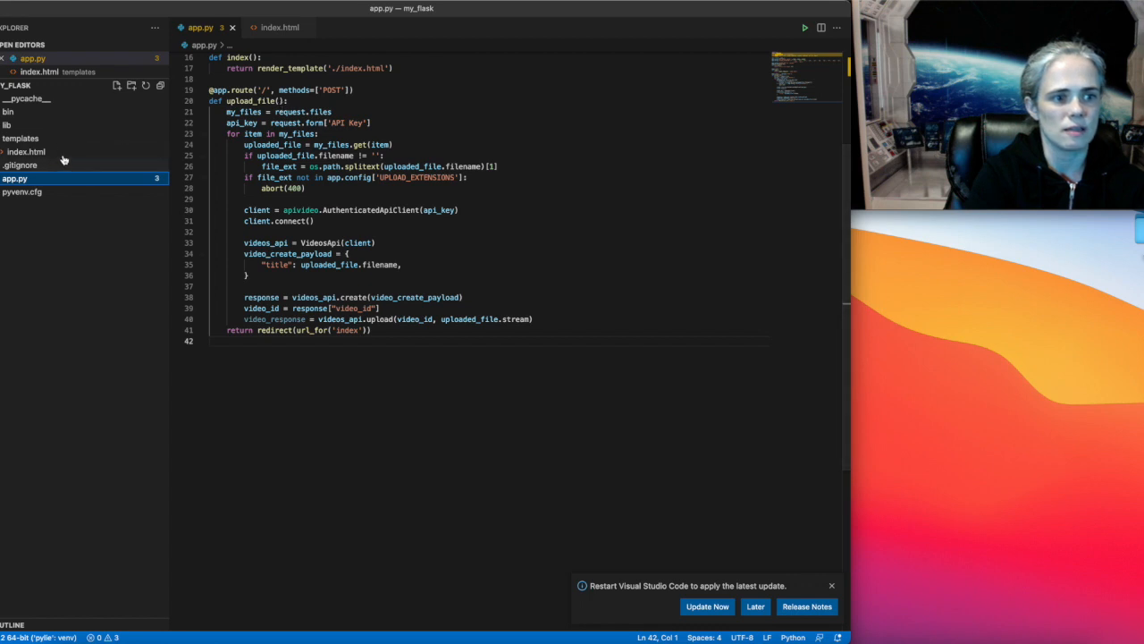
click(26, 151)
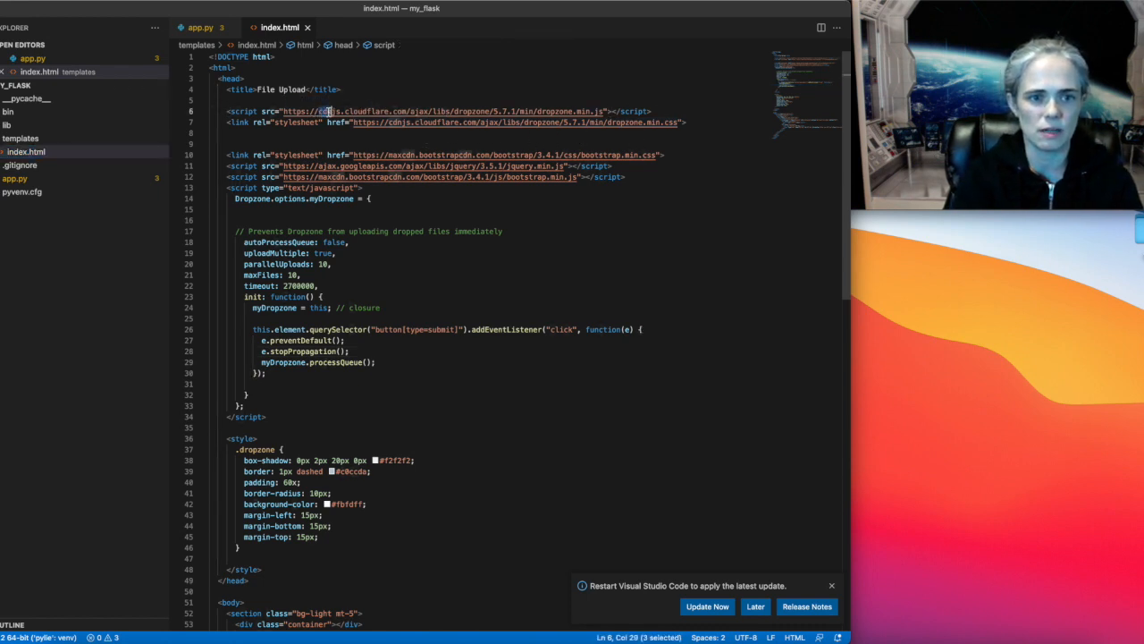
Place the cursor on empty line 8 of index.html amid the Dropzone scripts.
click(349, 133)
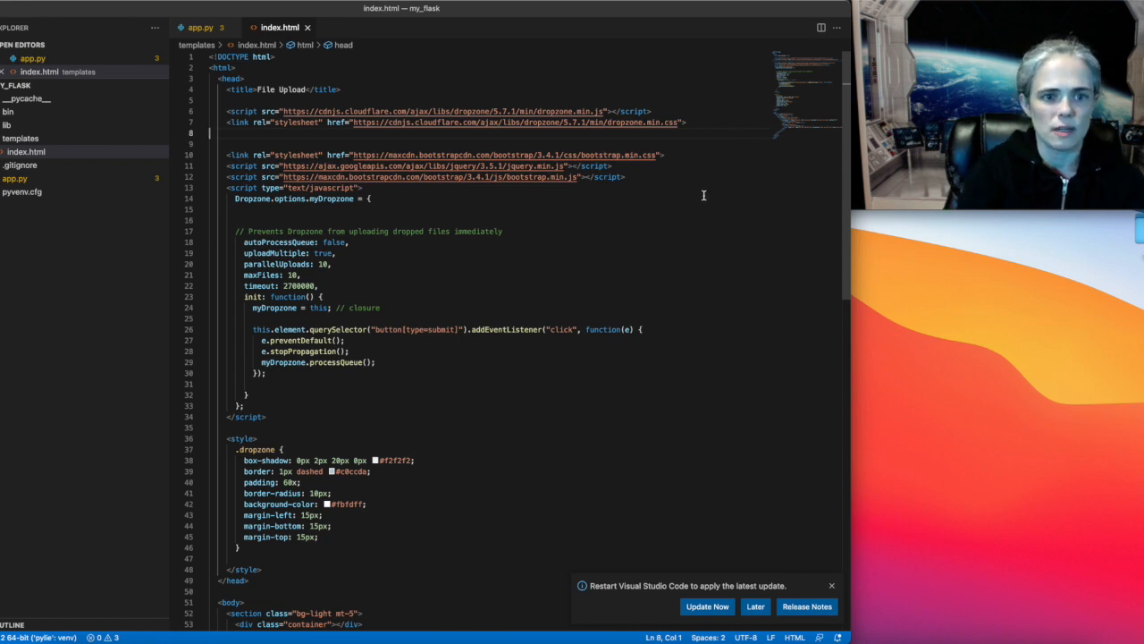
scroll(703, 195, down, 3)
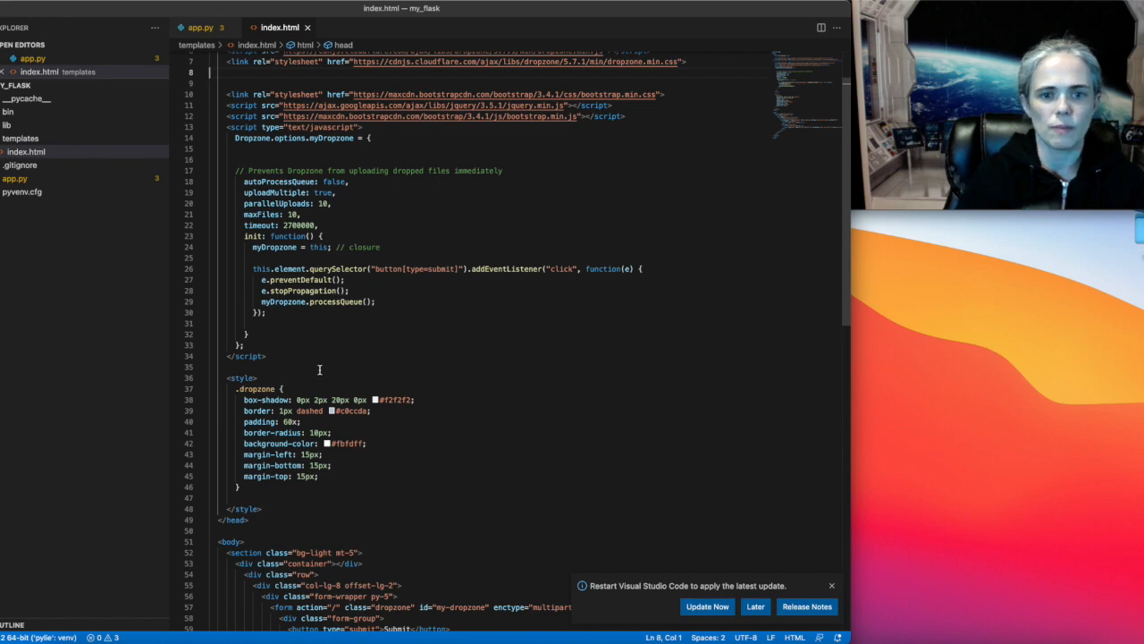
scroll(342, 380, down, 3)
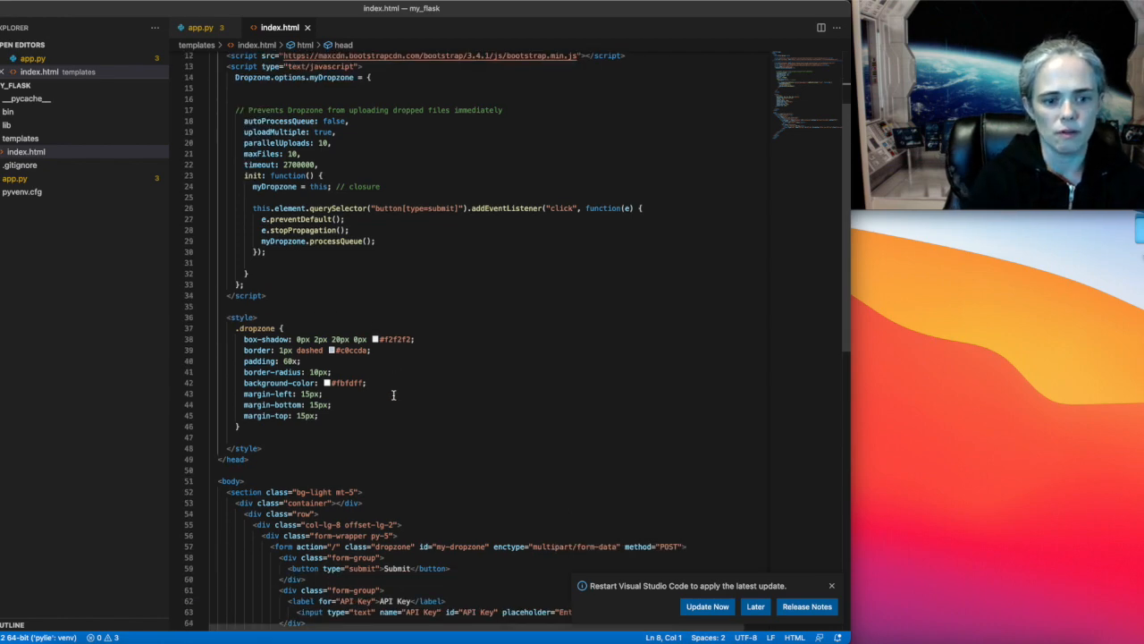
scroll(357, 388, down, 3)
scroll(391, 397, down, 2)
scroll(390, 397, down, 3)
scroll(391, 397, down, 2)
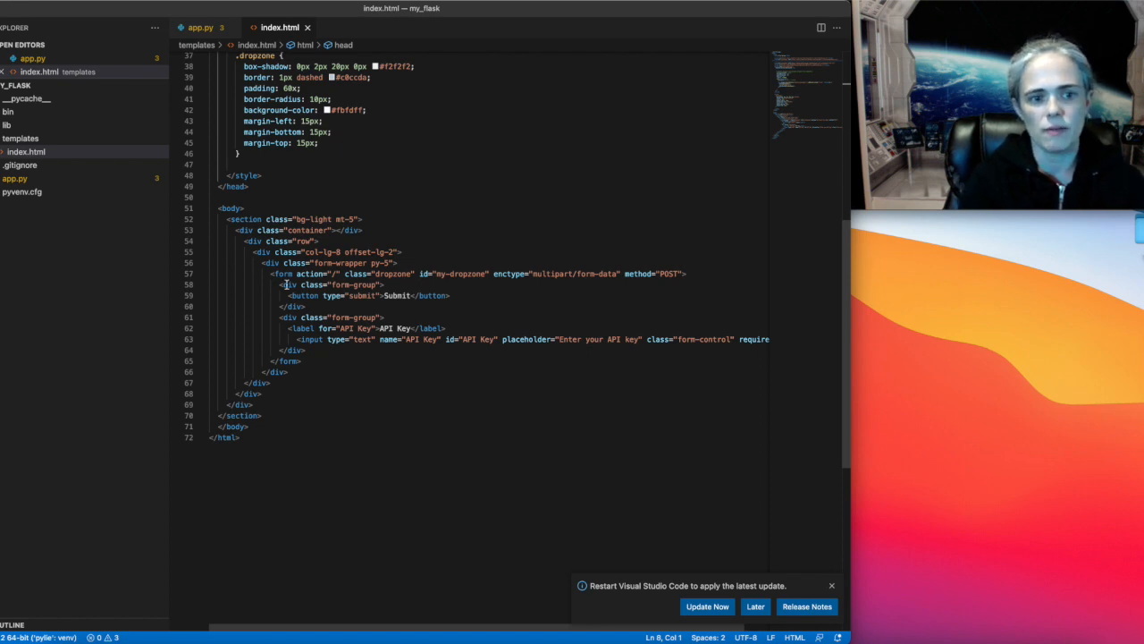
drag(268, 274, 312, 350)
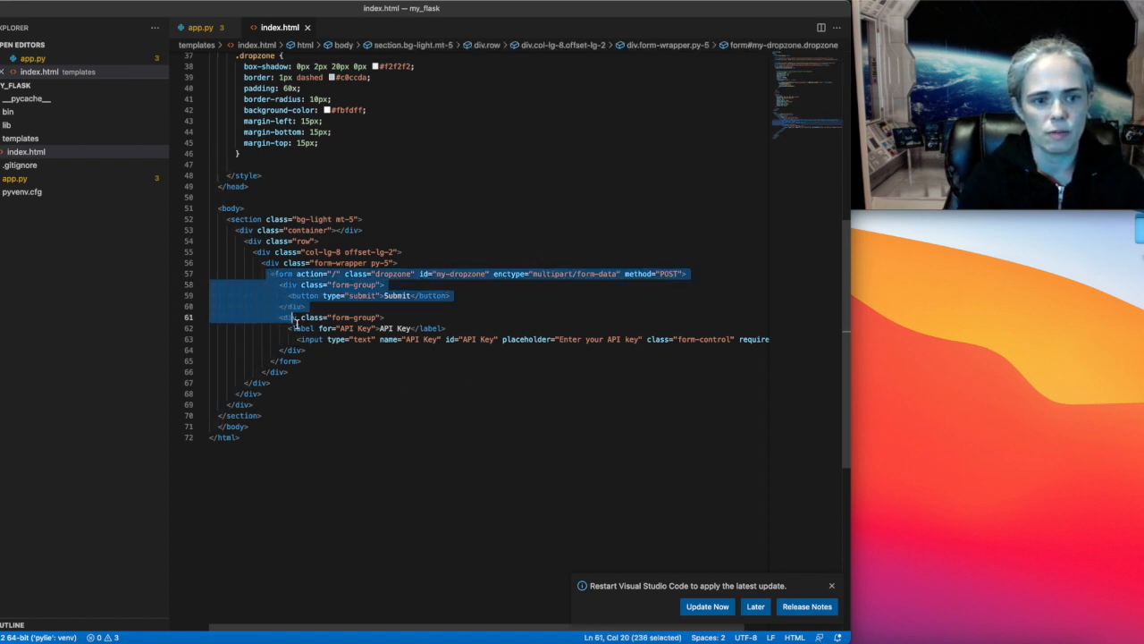
drag(312, 350, 317, 360)
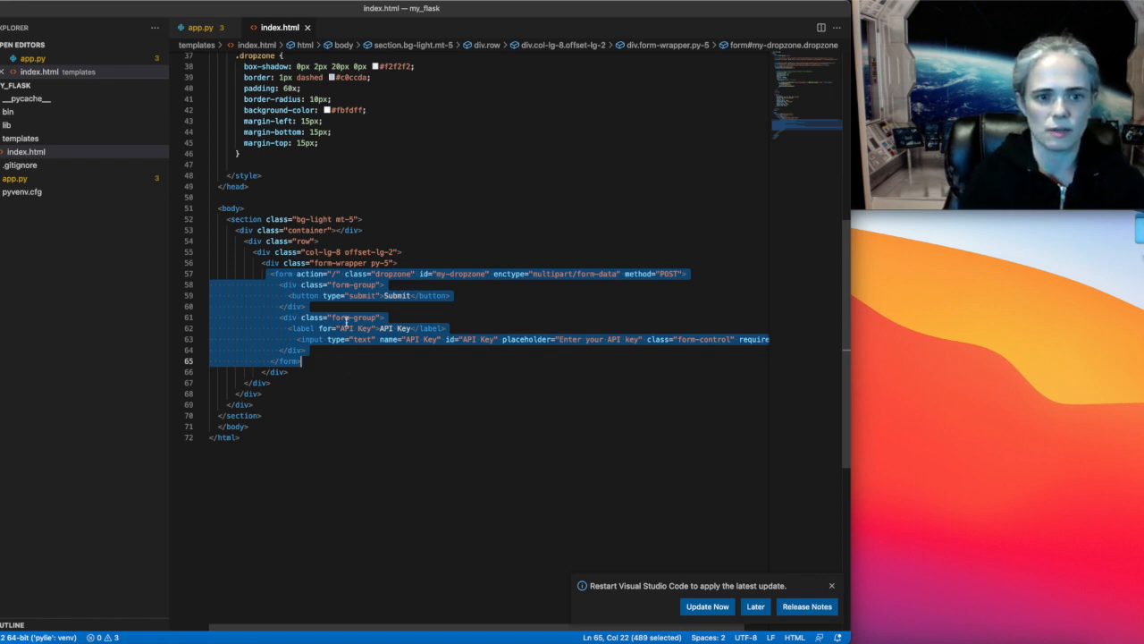
click(416, 286)
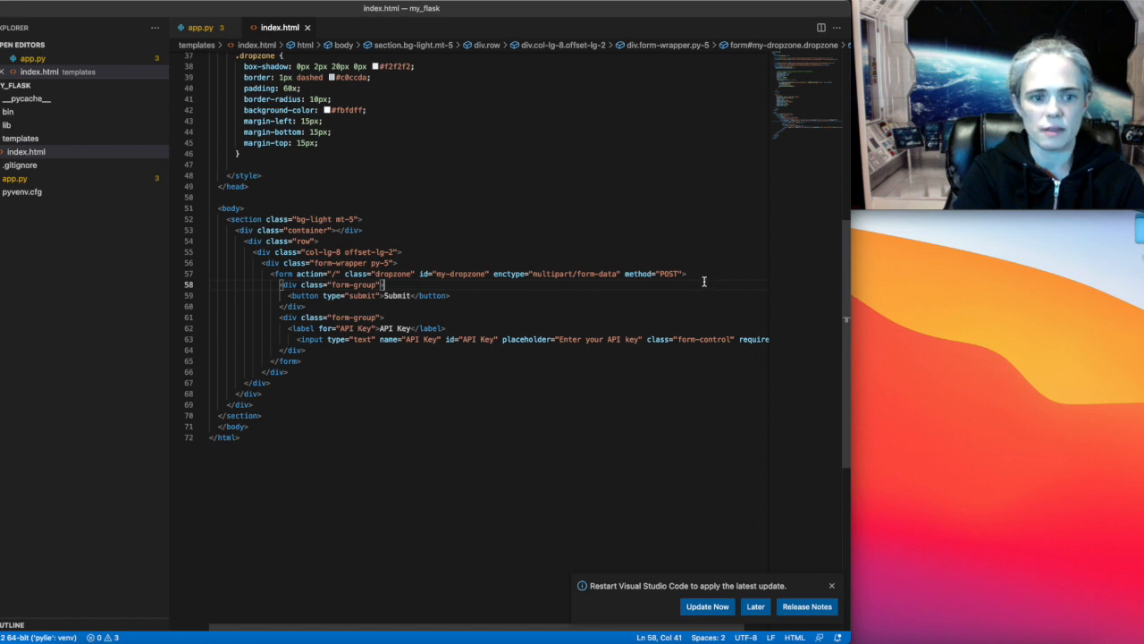
click(587, 297)
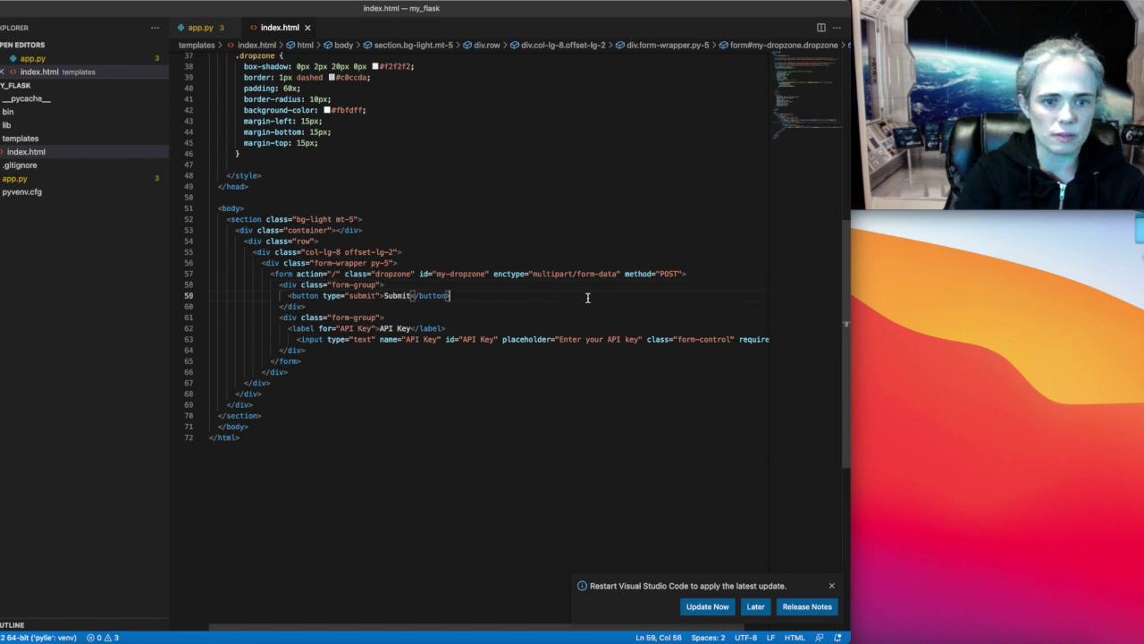
click(451, 310)
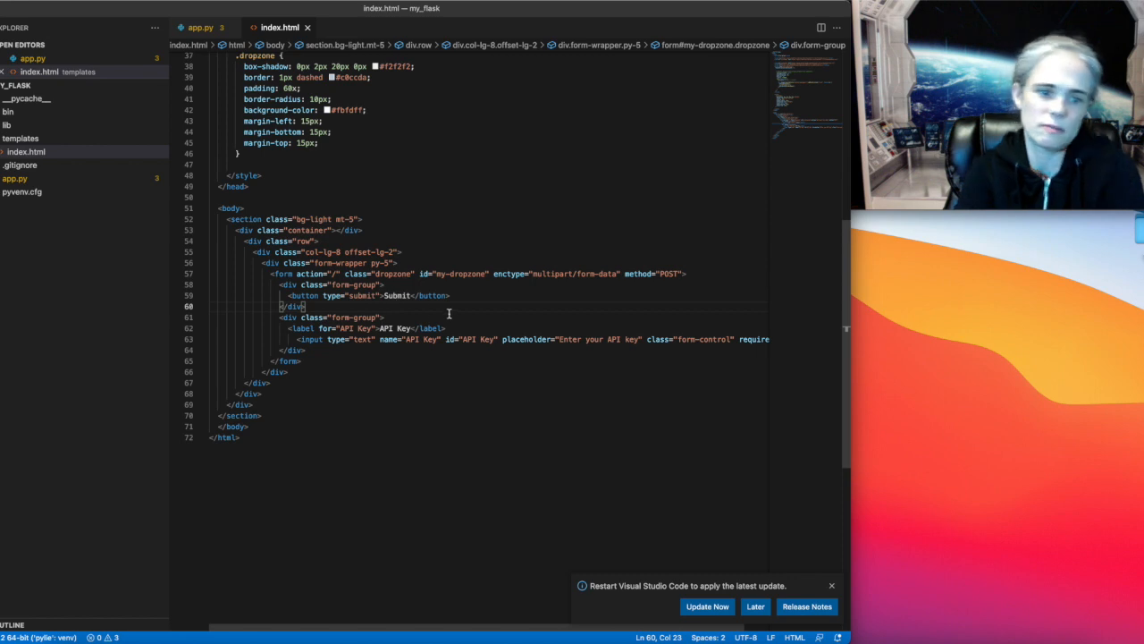
click(435, 349)
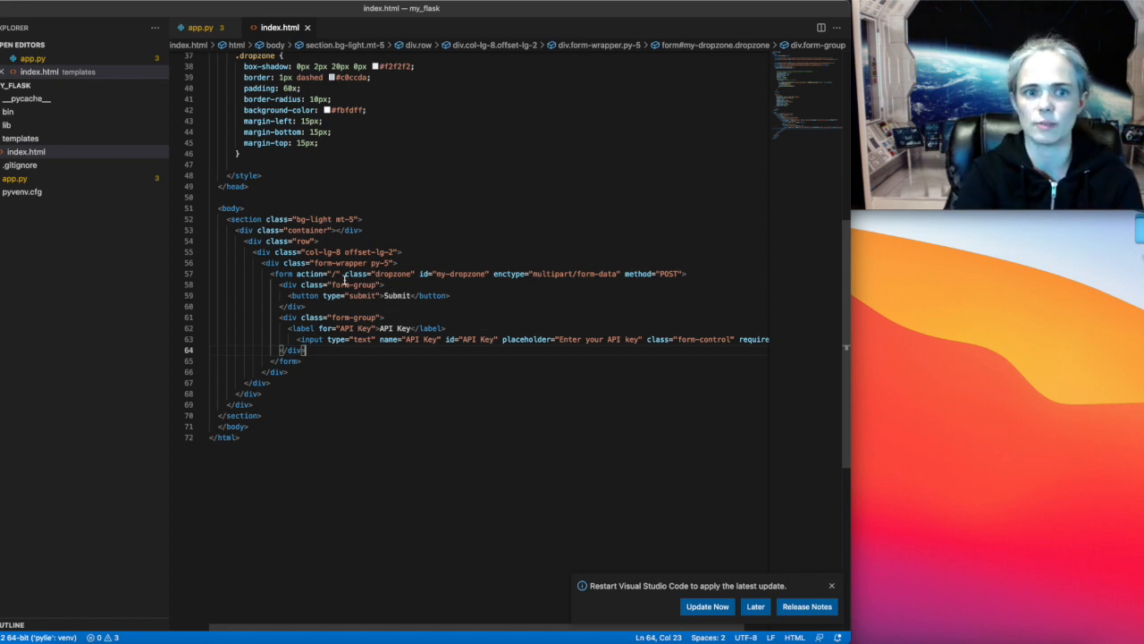
scroll(387, 296, up, 3)
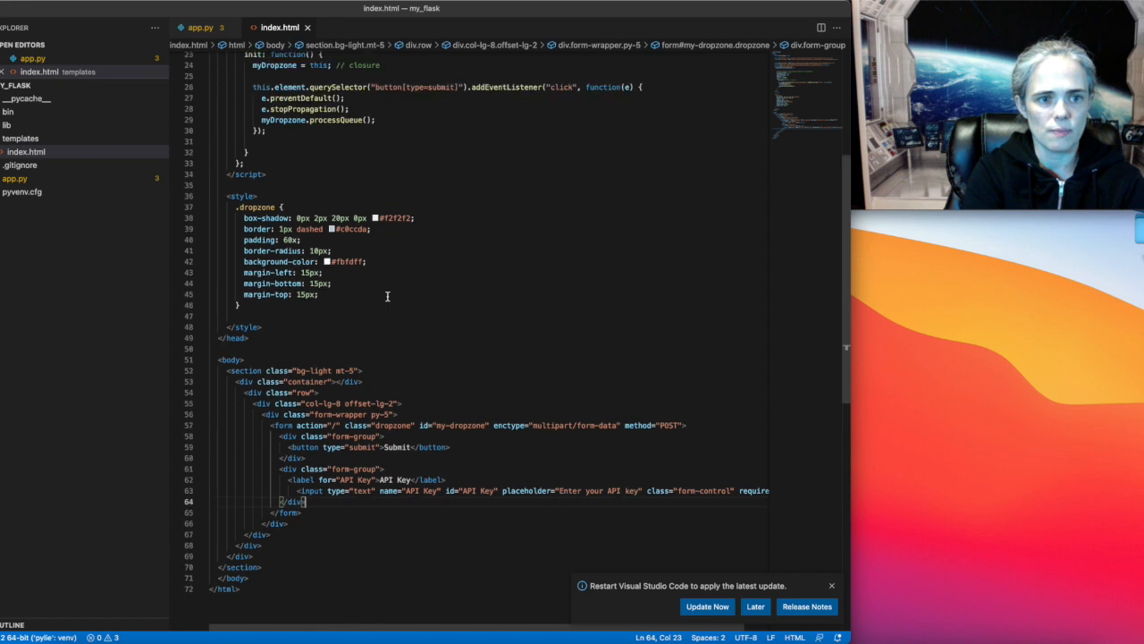
scroll(387, 295, up, 3)
scroll(387, 296, up, 2)
scroll(387, 296, up, 2)
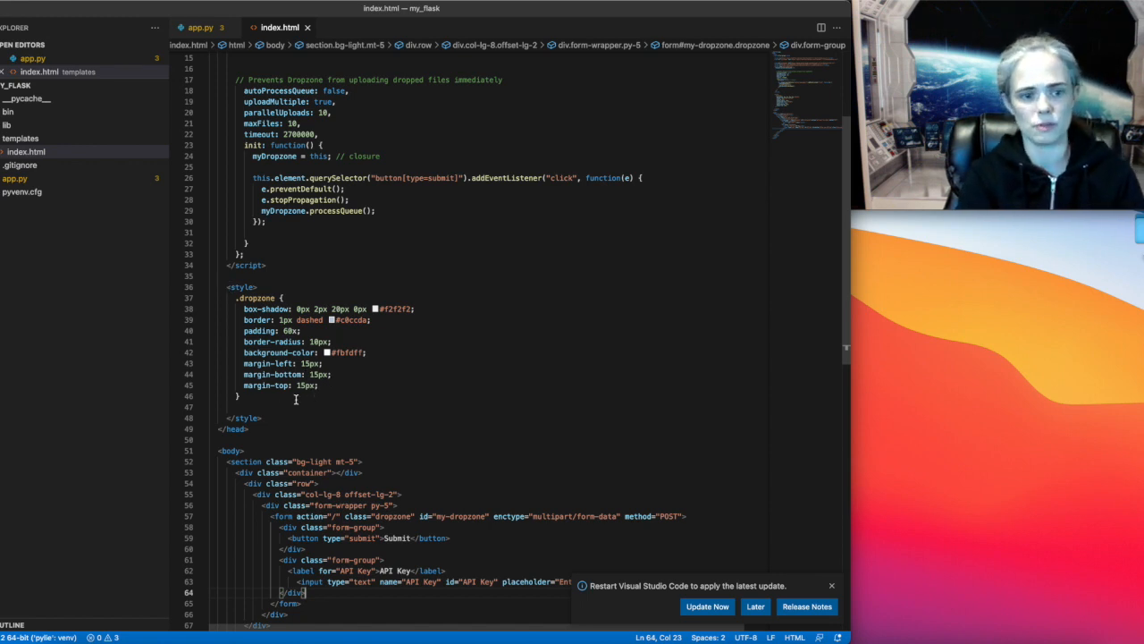
drag(241, 398, 199, 304)
key(shift+Down)
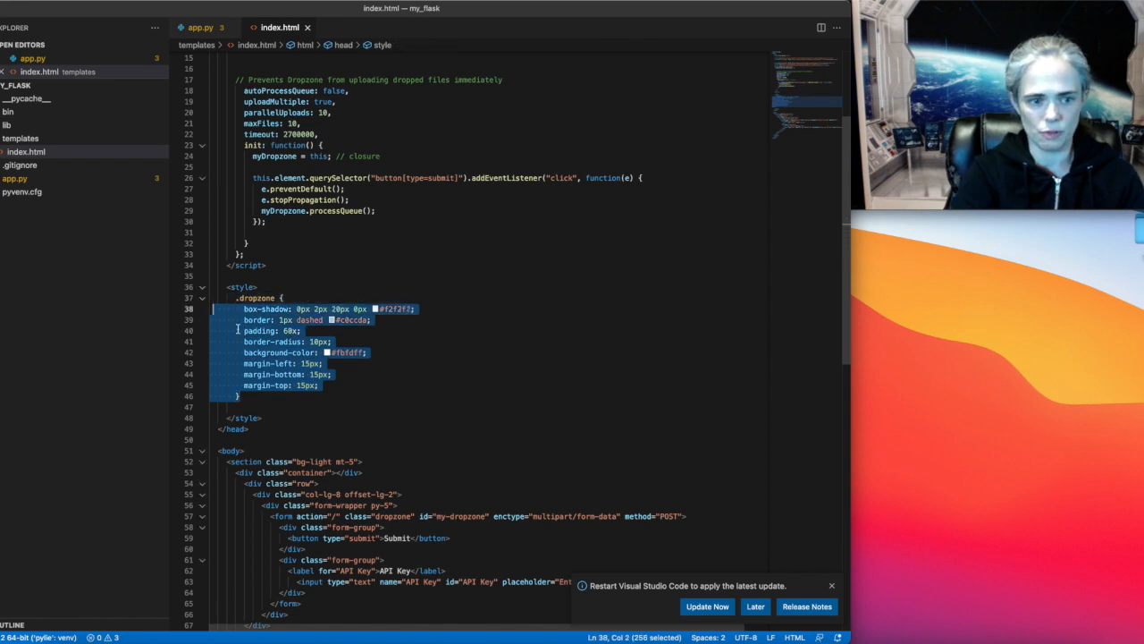
key(shift+Down)
key(shift+Down)
key(shift+Down)
scroll(375, 269, up, 5)
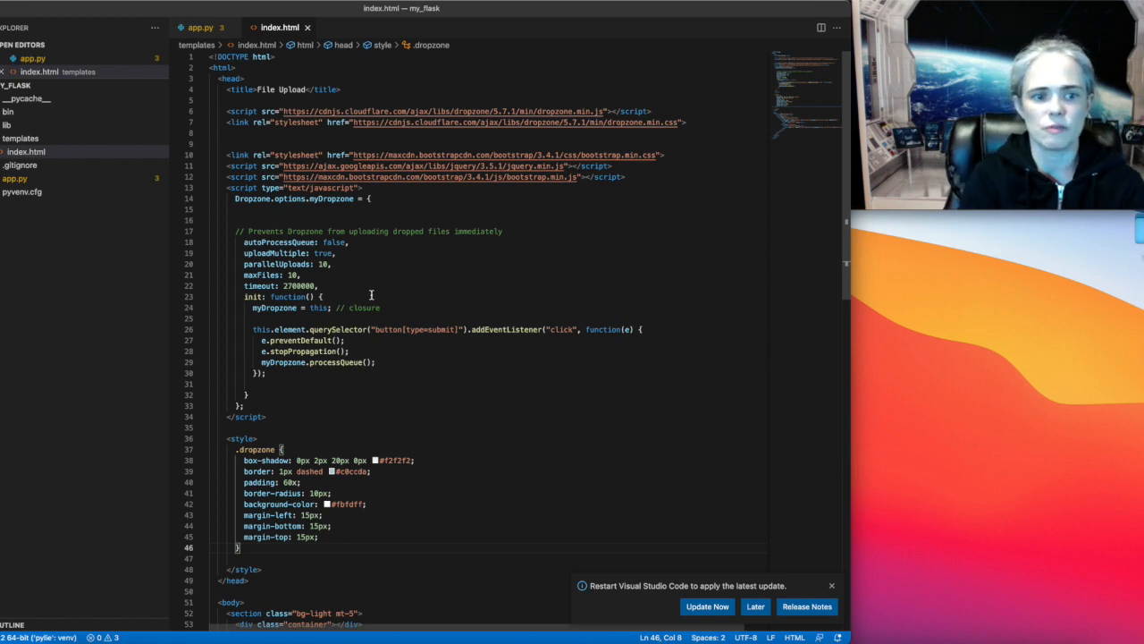
scroll(371, 335, down, 2)
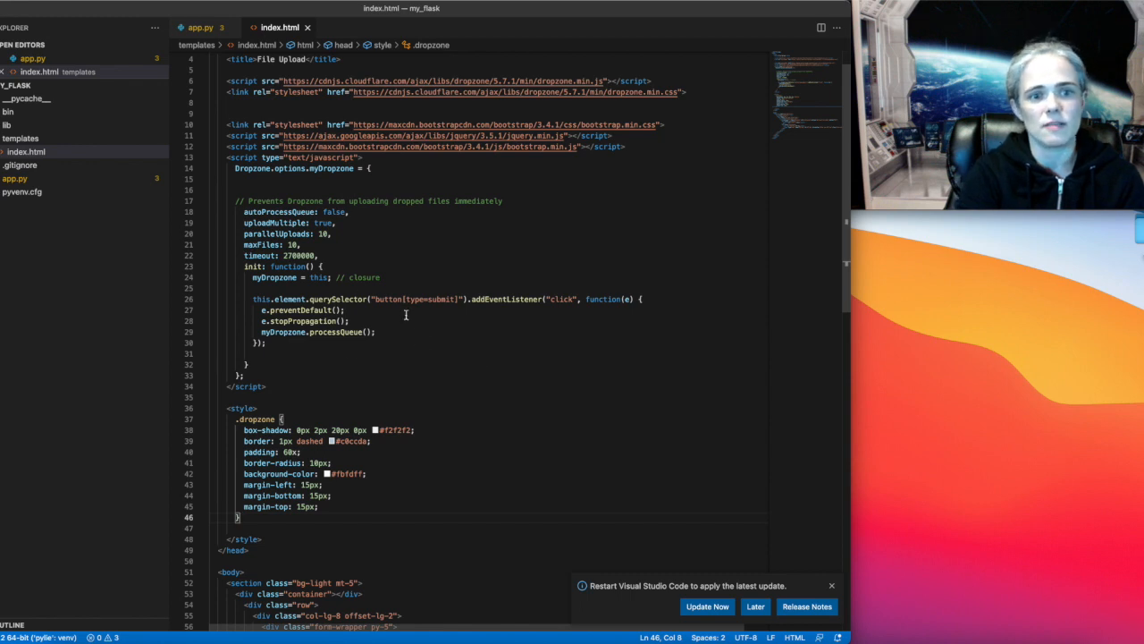
Open app.py from the Explorer to show the upload_file route.
click(67, 179)
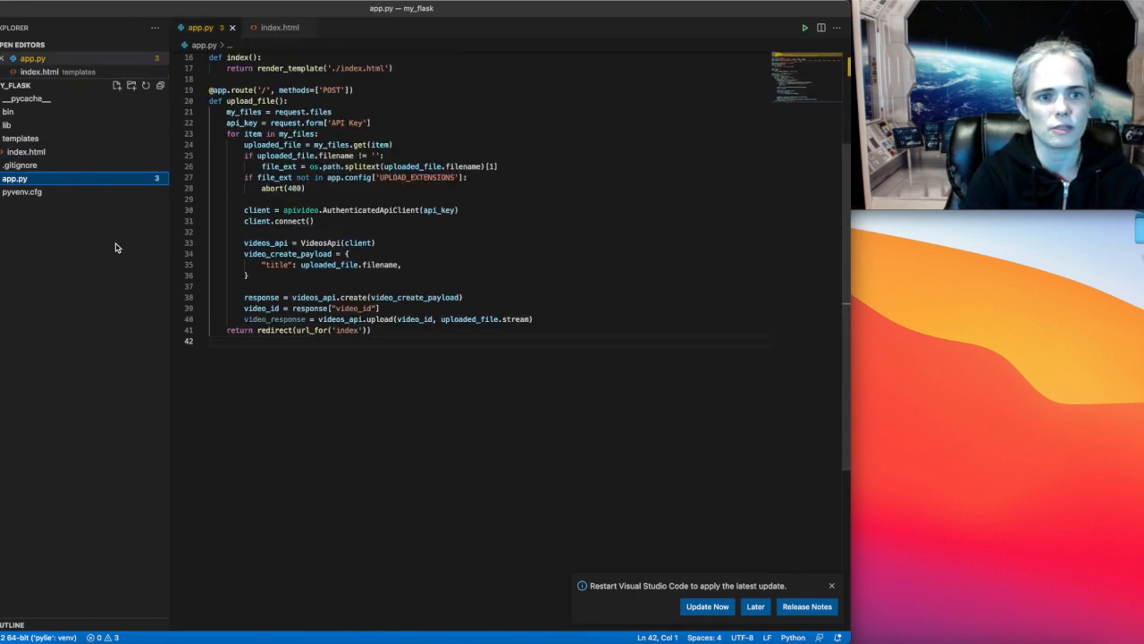
scroll(277, 241, up, 5)
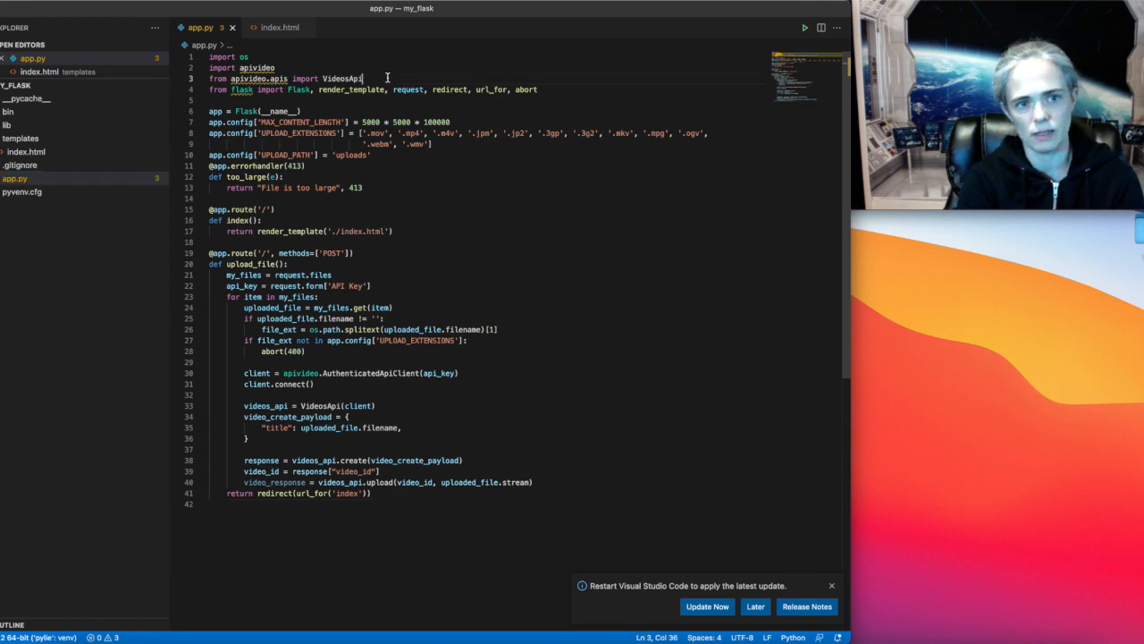
drag(363, 79, 276, 68)
click(275, 68)
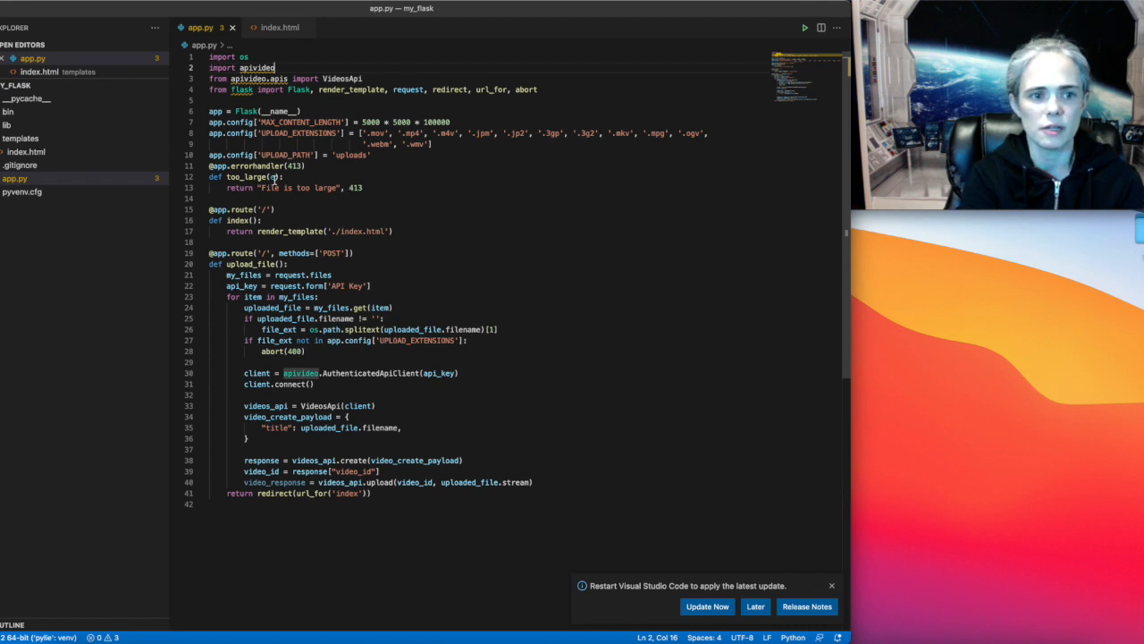
scroll(383, 247, down, 1)
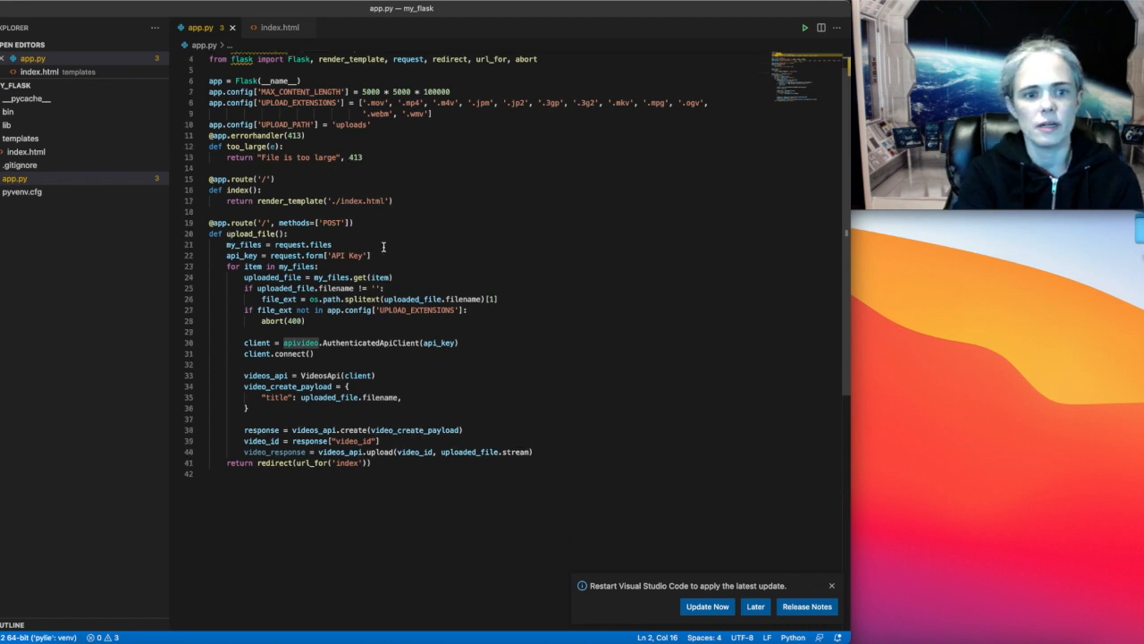
drag(393, 200, 204, 190)
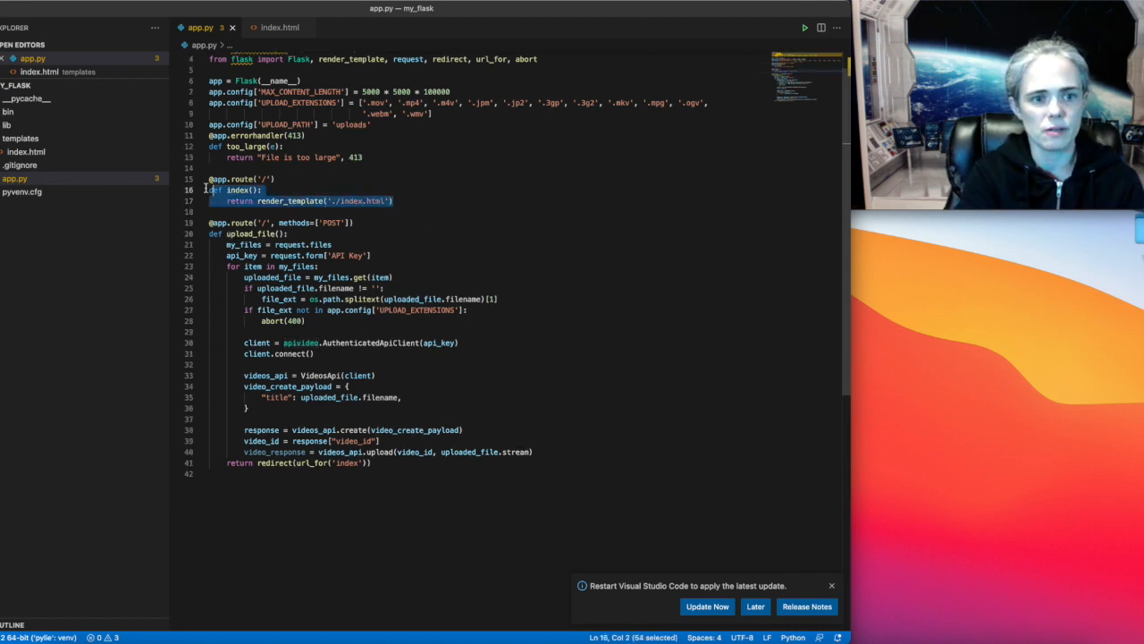
click(398, 201)
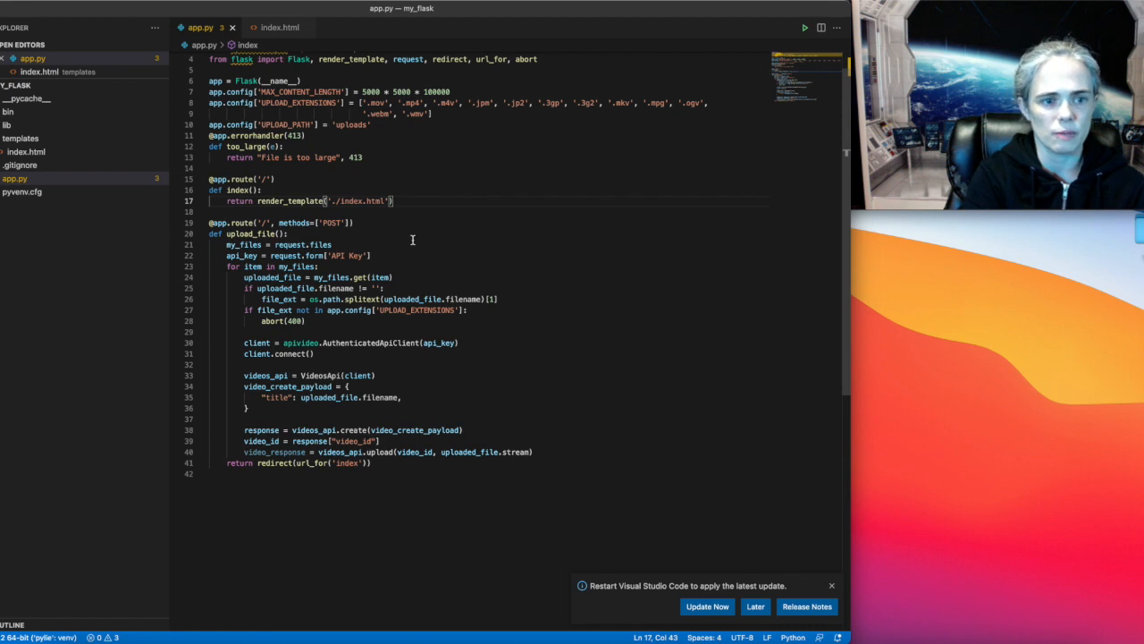
click(322, 244)
click(462, 287)
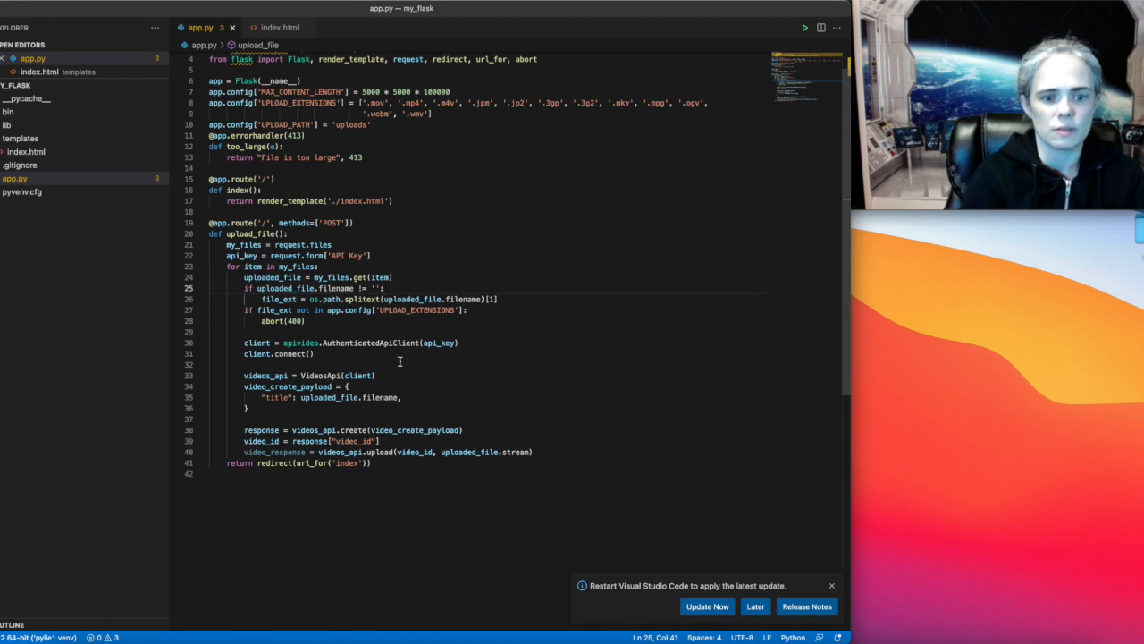
click(453, 414)
scroll(452, 414, down, 2)
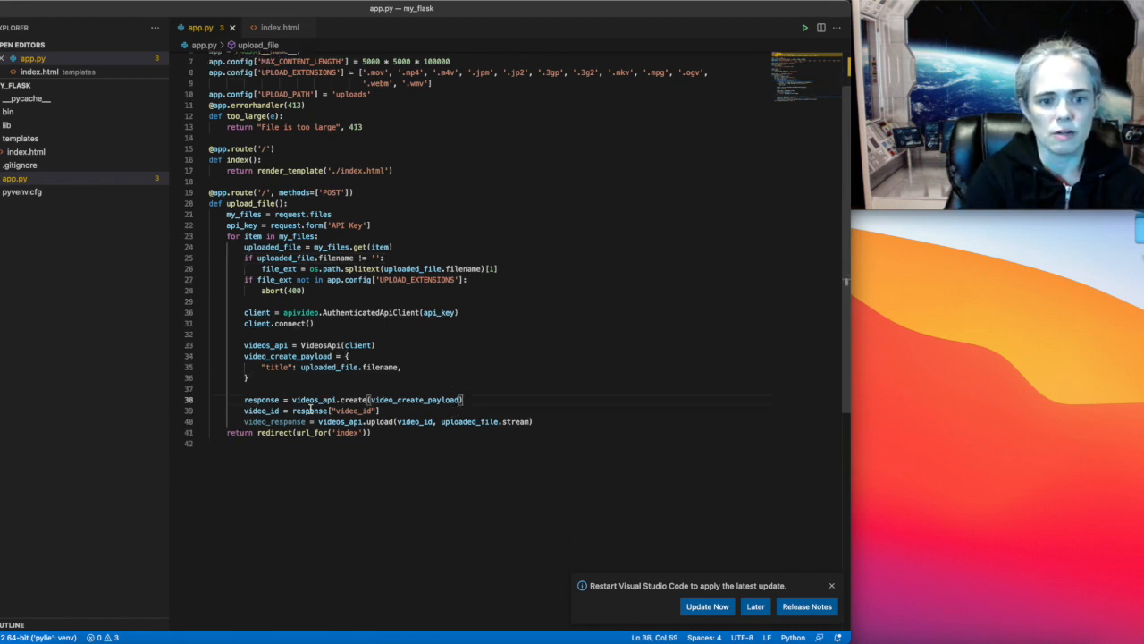
click(380, 410)
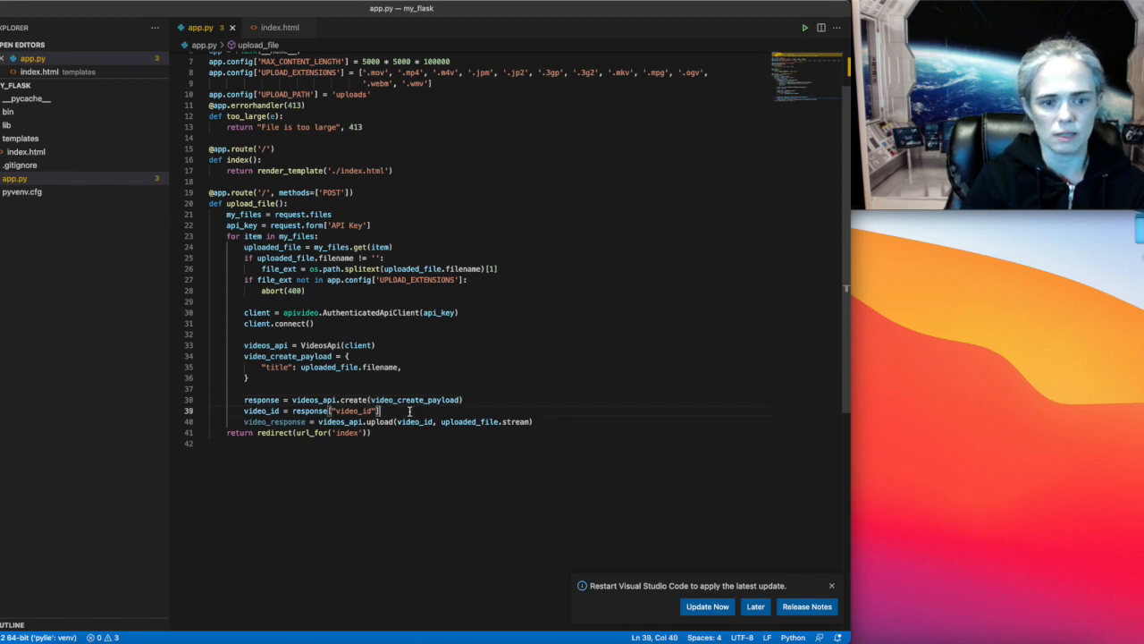